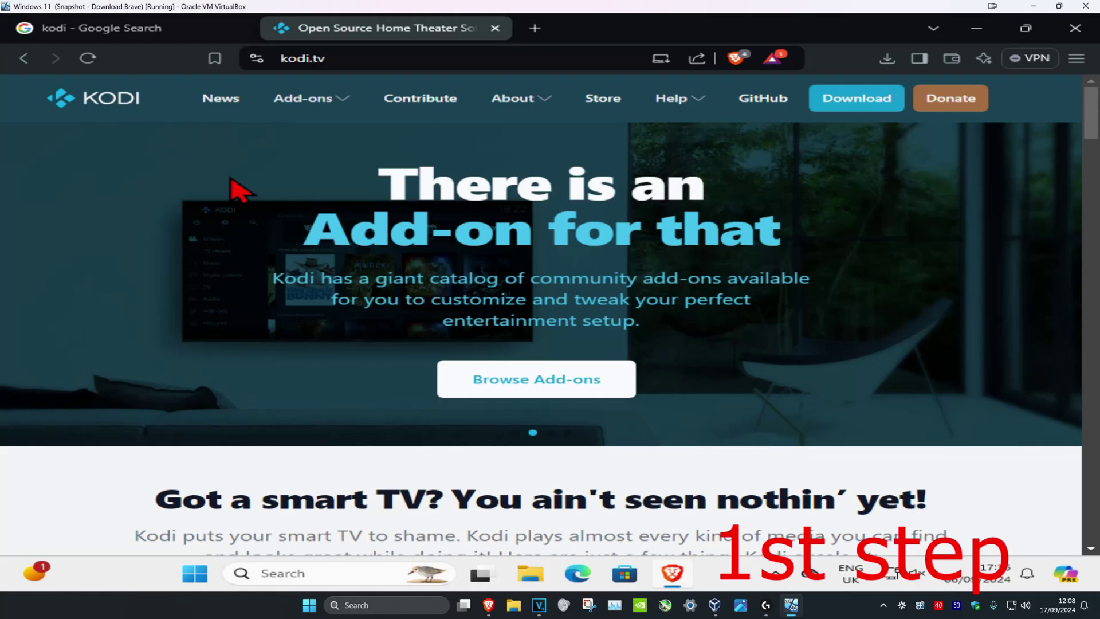
Go from the Kodi homepage to the Download page and choose the Windows platform.
left_click(146, 28)
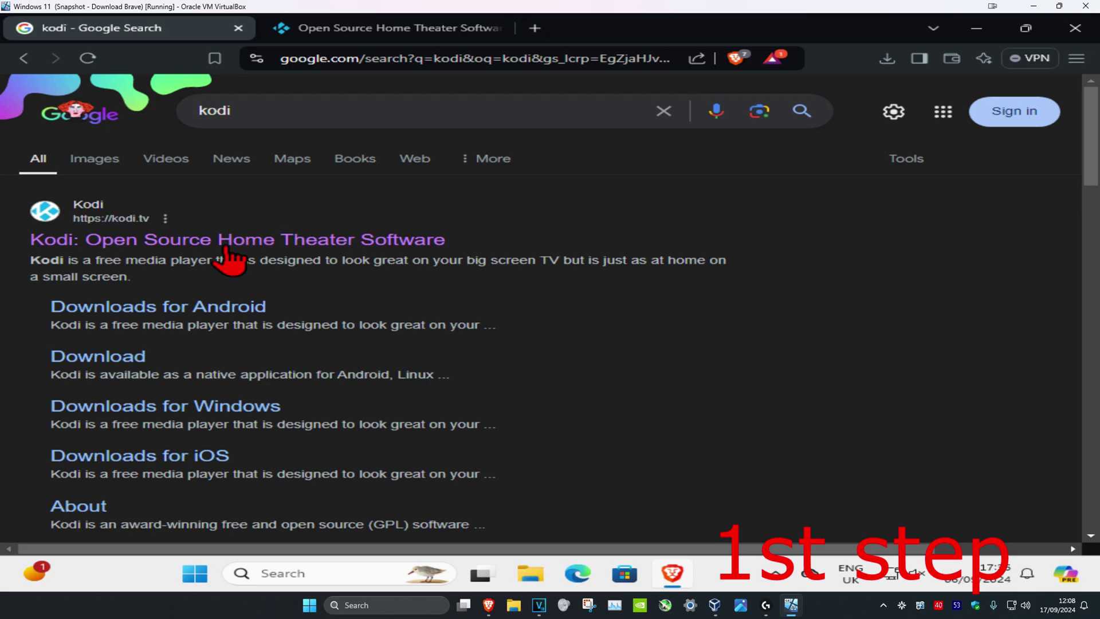
left_click(379, 27)
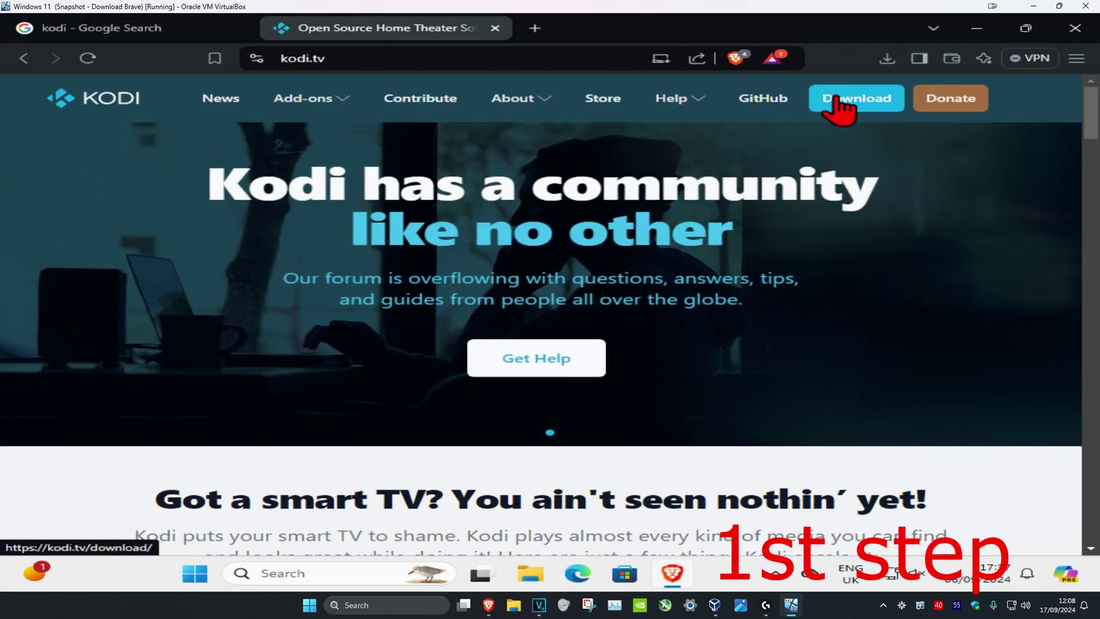
left_click(846, 103)
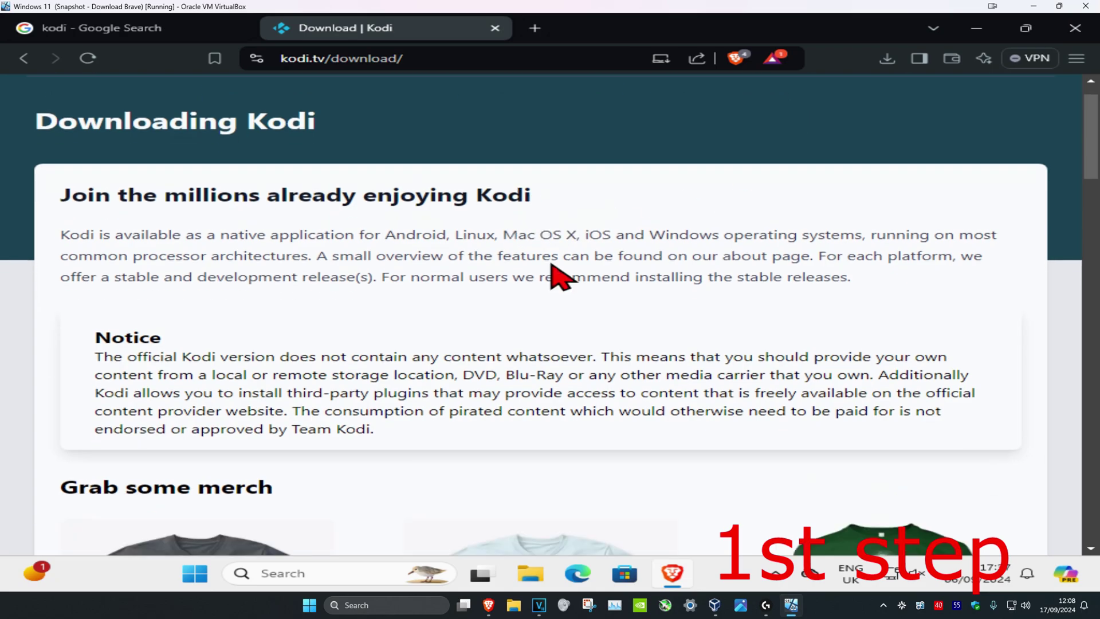
scroll(559, 275, "down", 5)
scroll(559, 293, "down", 4)
scroll(542, 300, "down", 2)
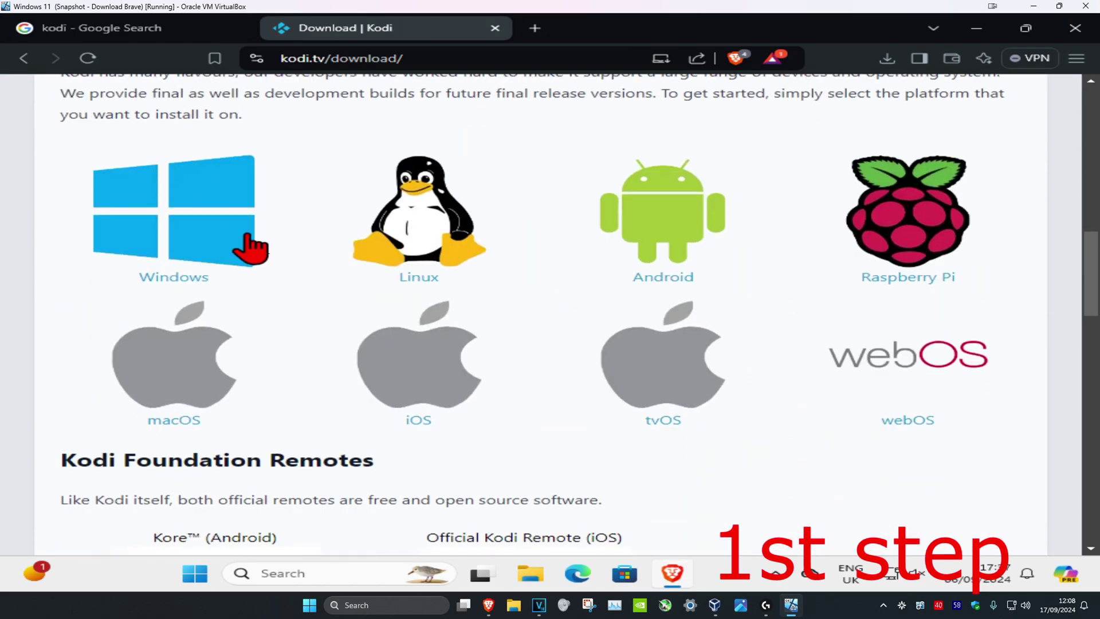
scroll(318, 250, "up", 1)
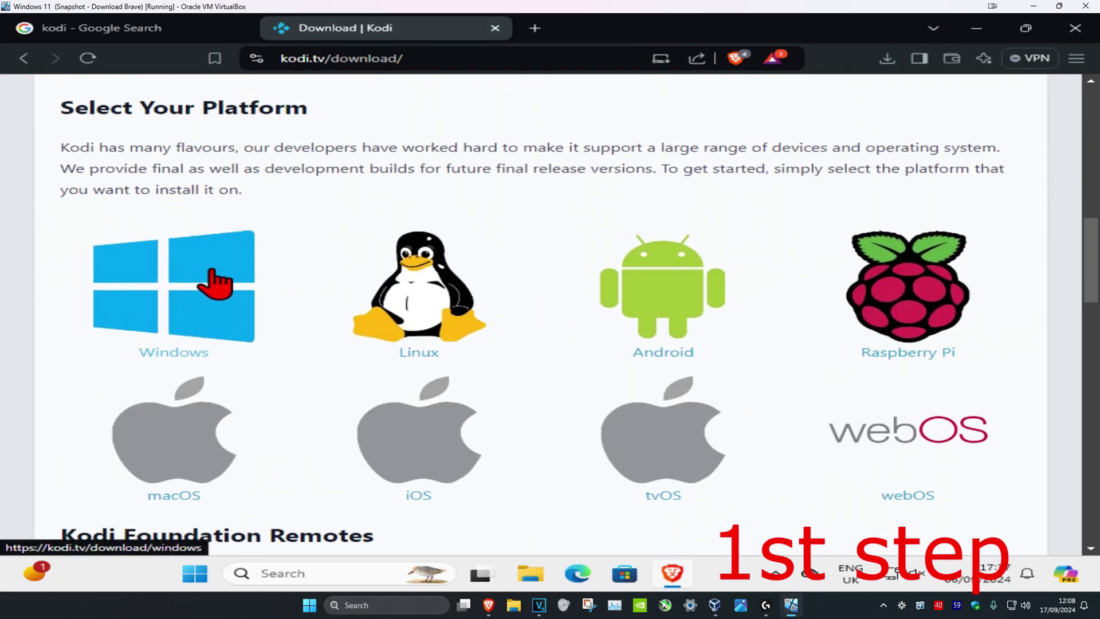
left_click(214, 279)
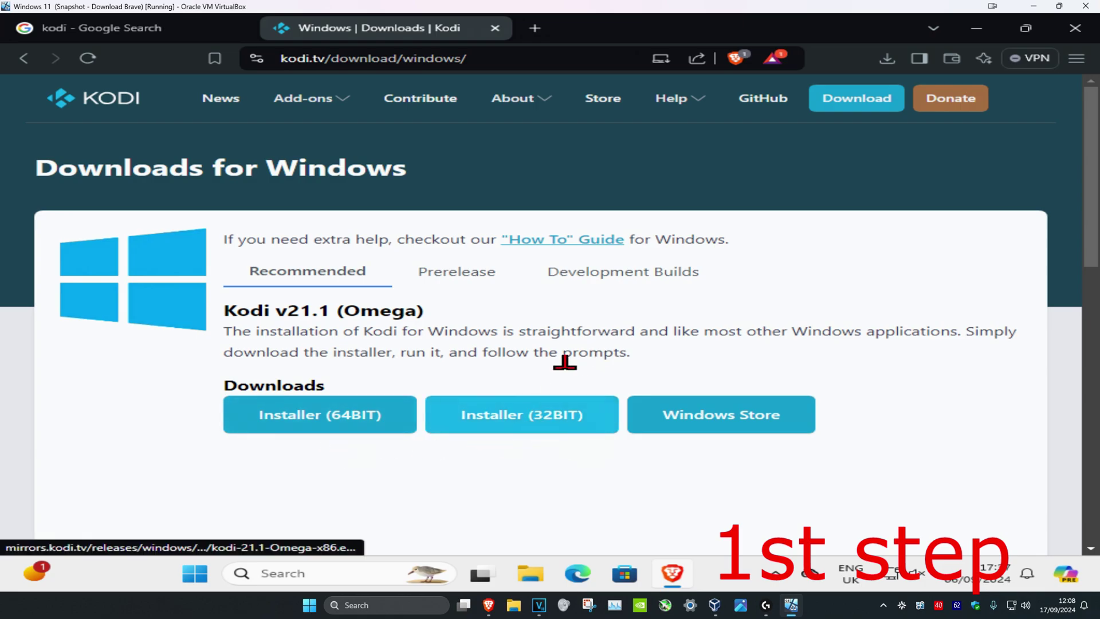
Confirm in System Information the PC is x64-based, then download the Kodi Installer (64BIT).
left_click(311, 573)
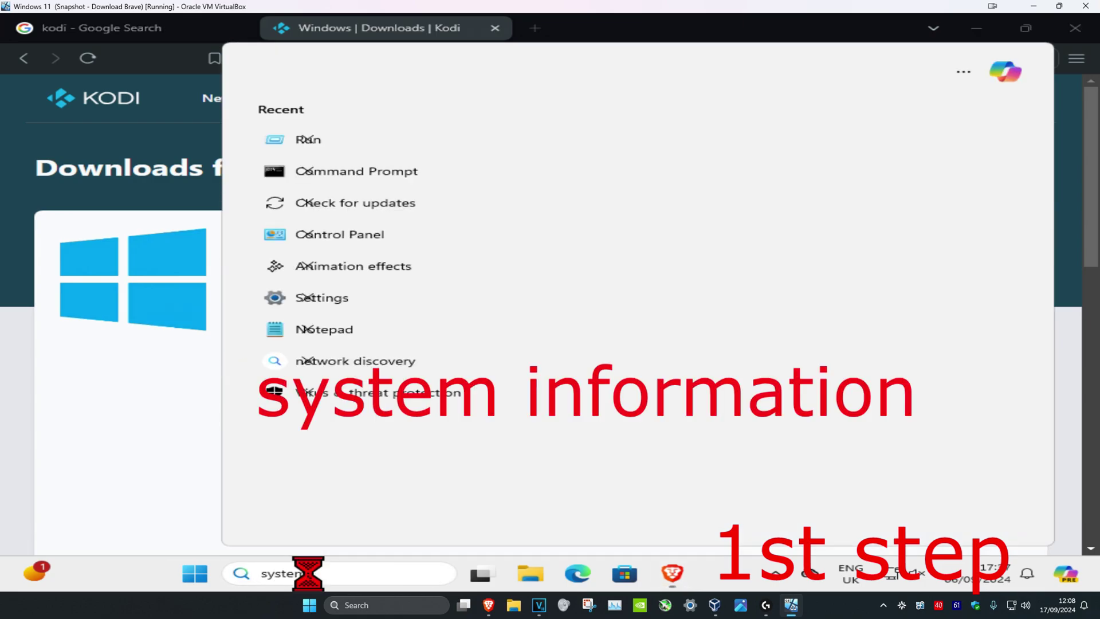
type("system information")
left_click(434, 148)
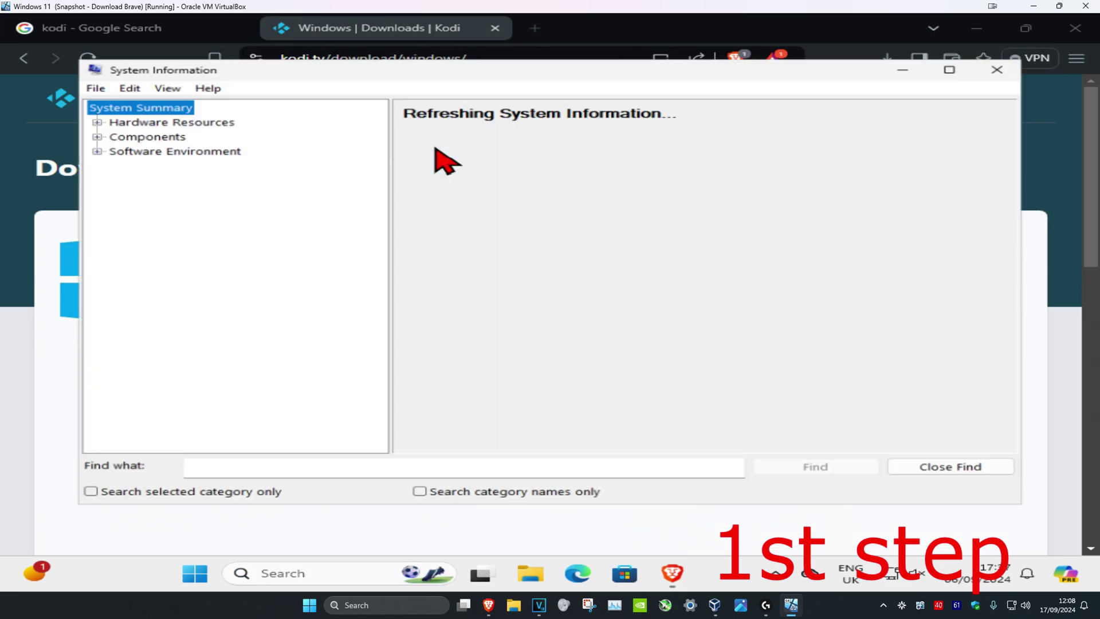
left_click(439, 232)
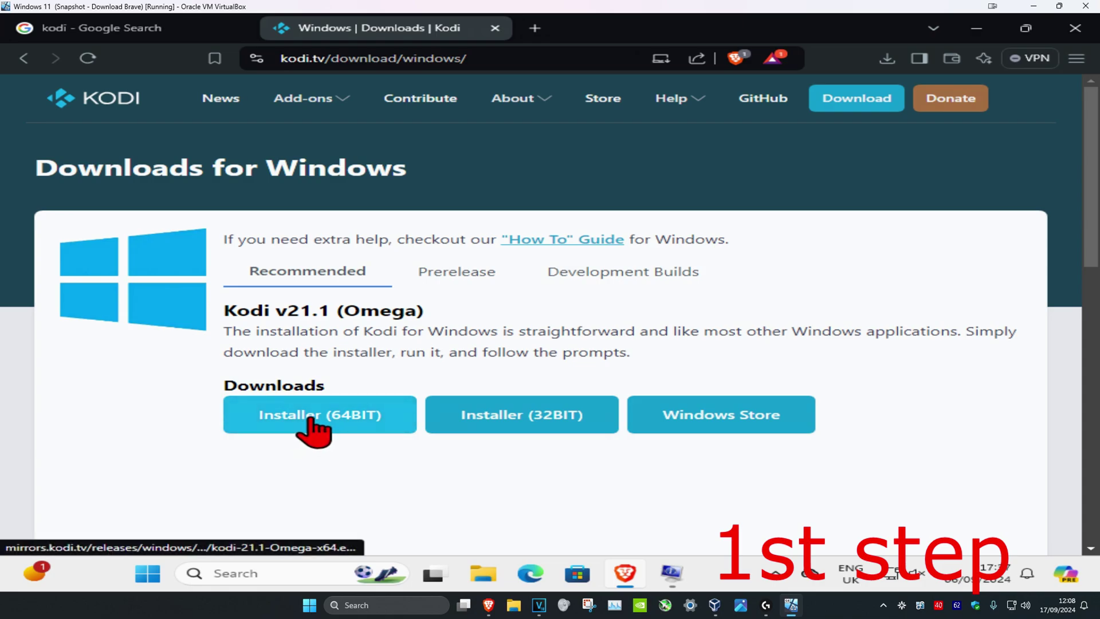
left_click(313, 421)
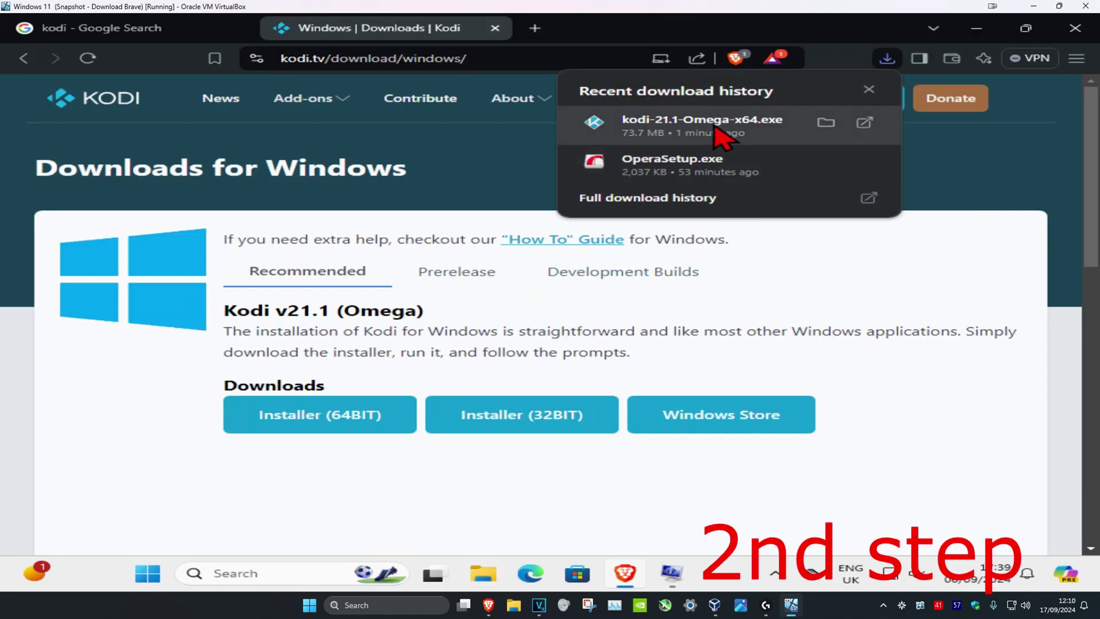
Run kodi-21.1-Omega-x64.exe, accept the license and default components and folder, and install with Run Kodi ticked.
left_click(701, 119)
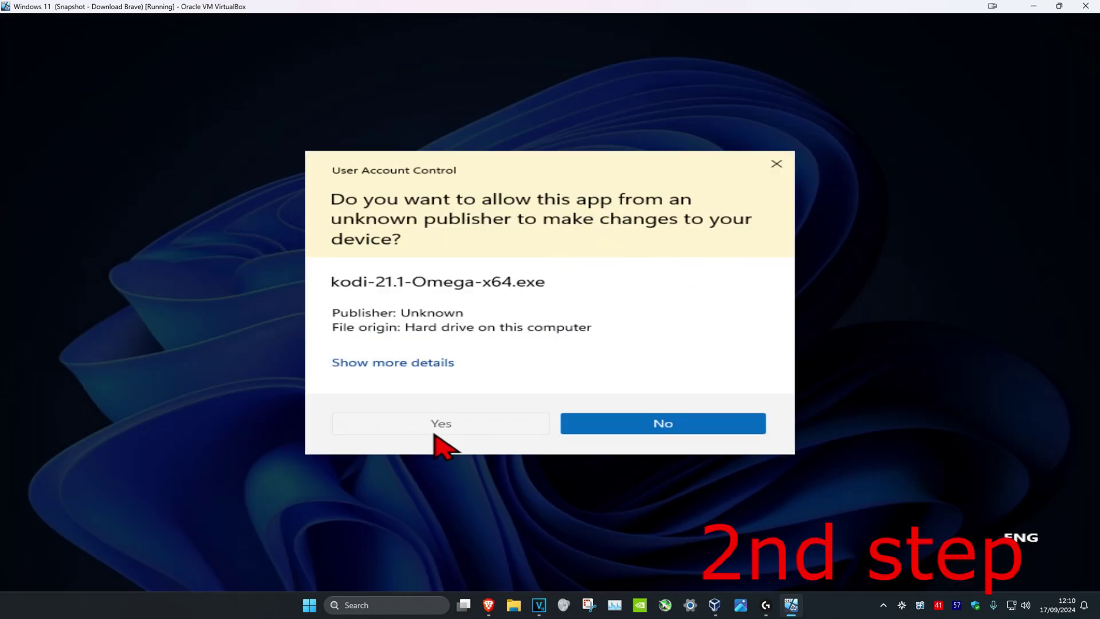
left_click(441, 423)
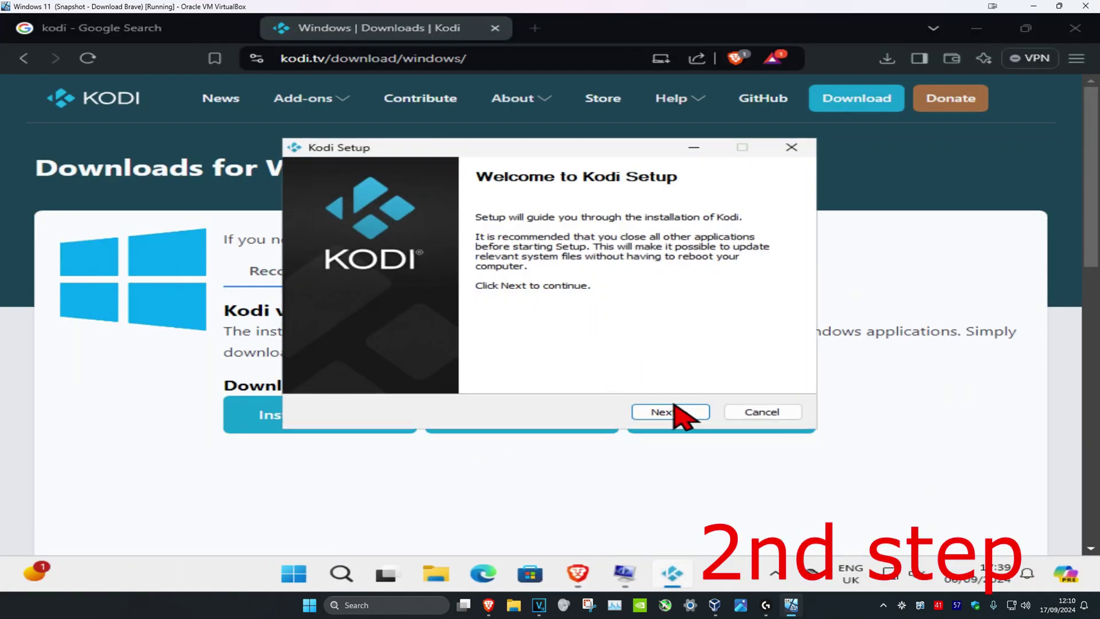
left_click(679, 413)
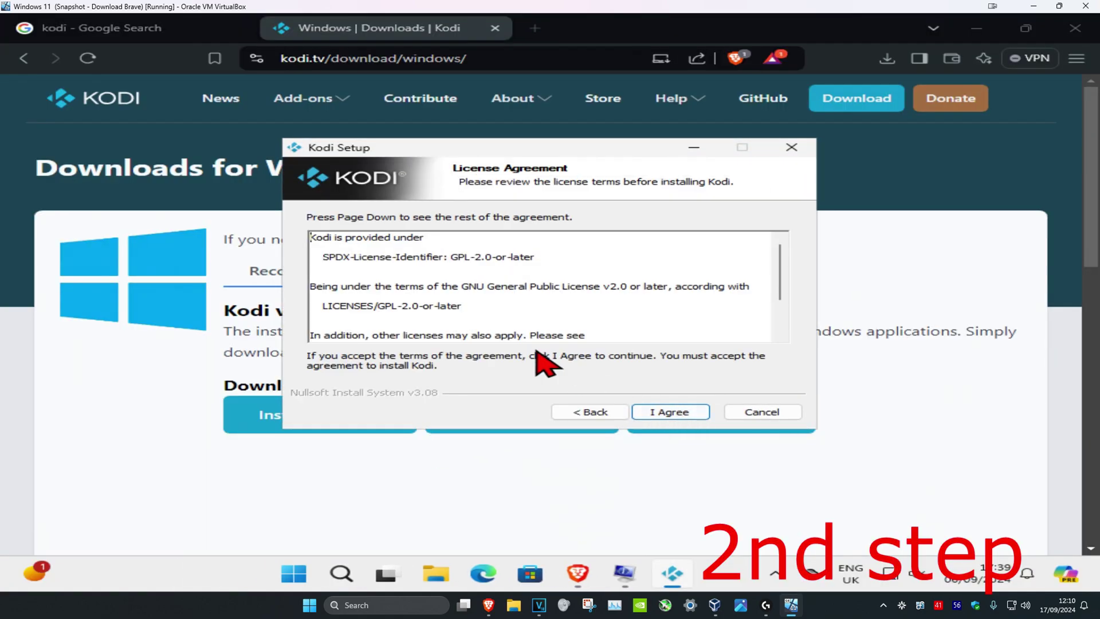
left_click(670, 412)
left_click(670, 412)
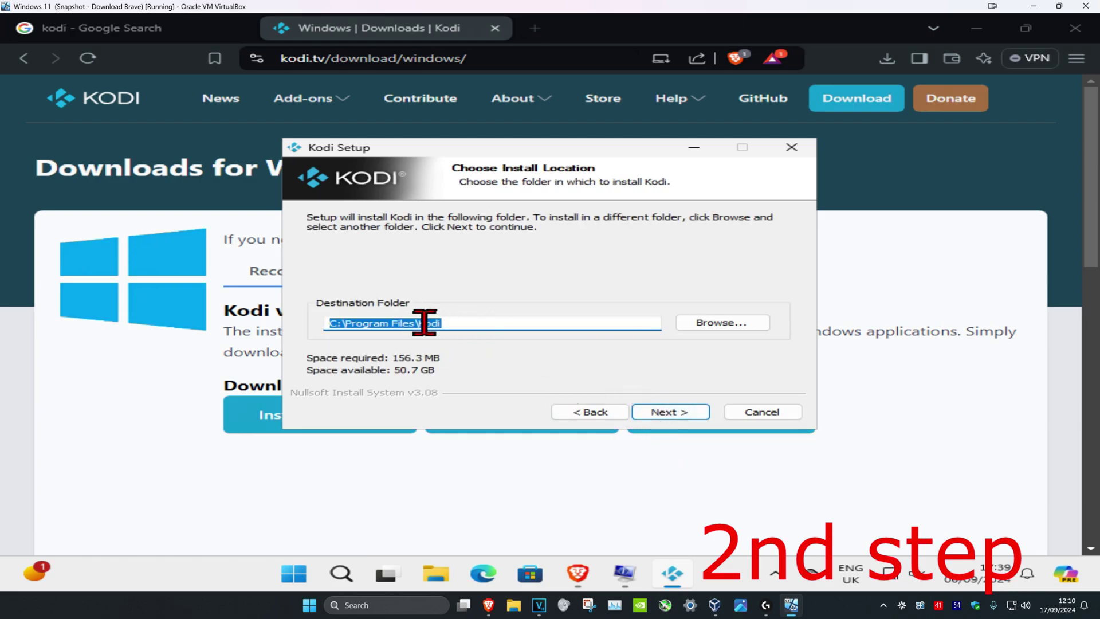
left_click(670, 412)
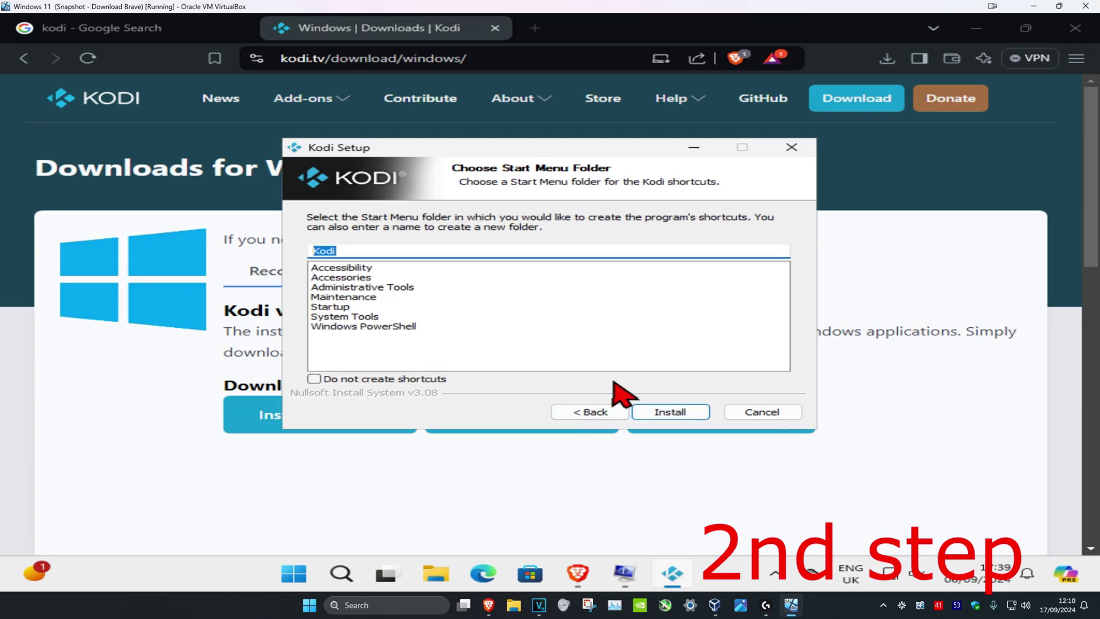
left_click(671, 412)
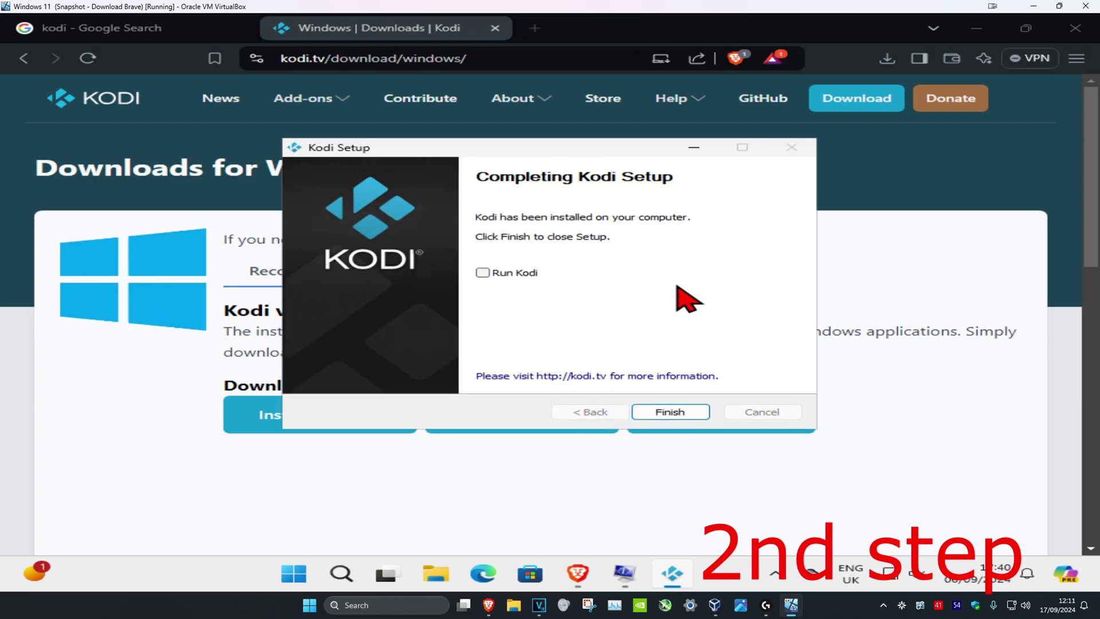
left_click(483, 272)
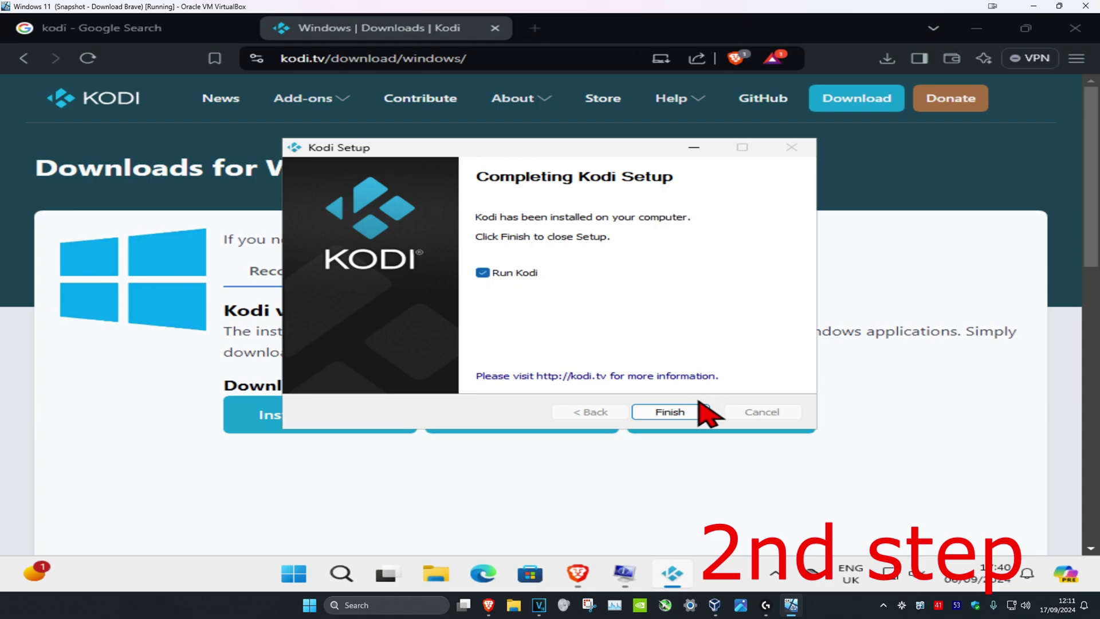
left_click(670, 412)
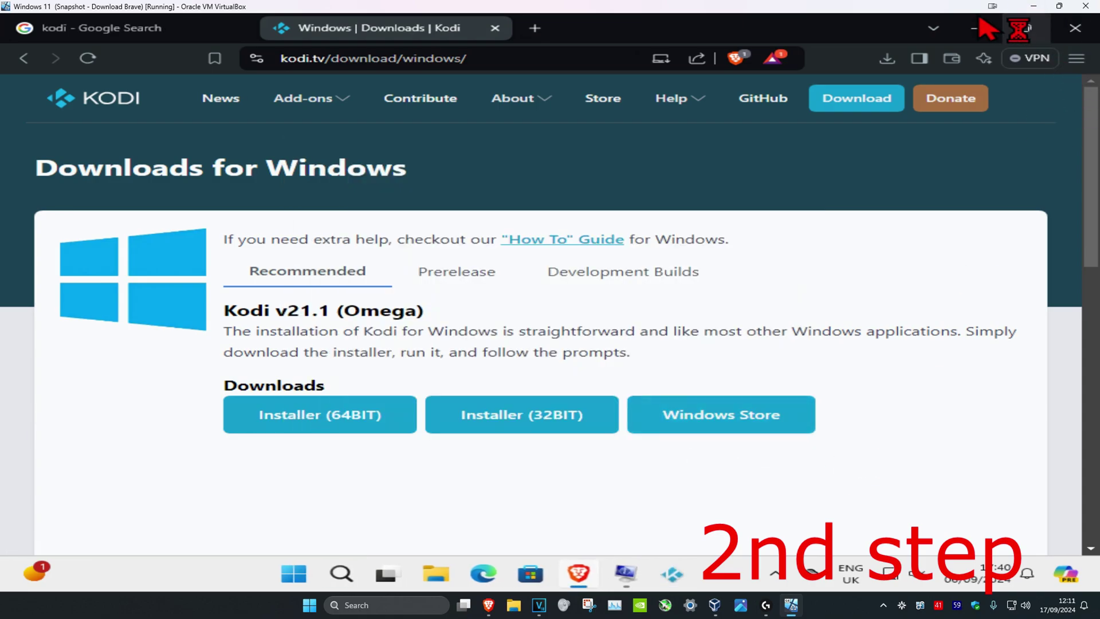